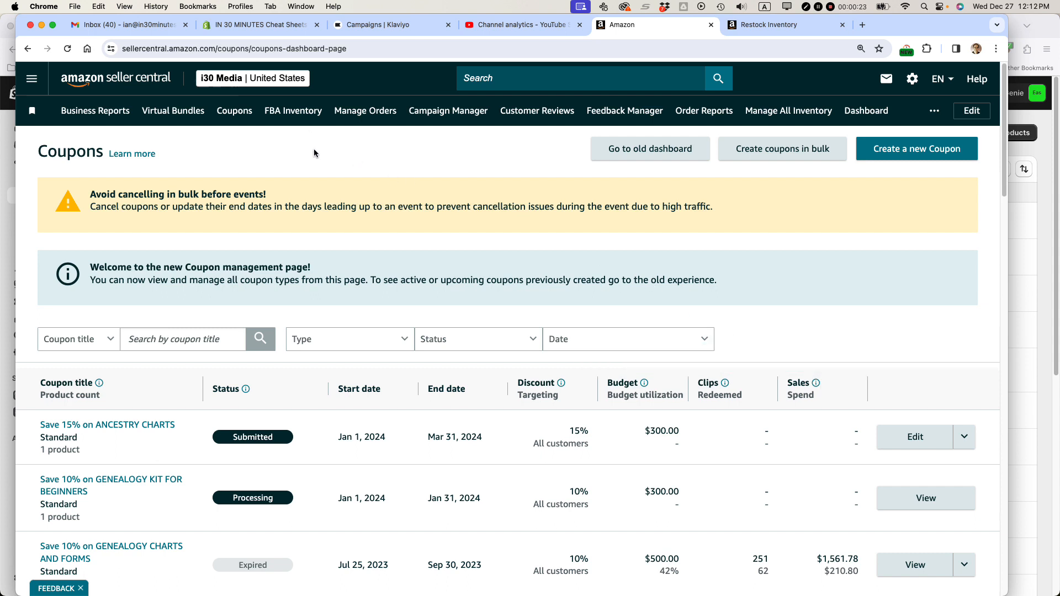
Open the Coupons page from the Advertising section and look through the existing coupons
click(36, 80)
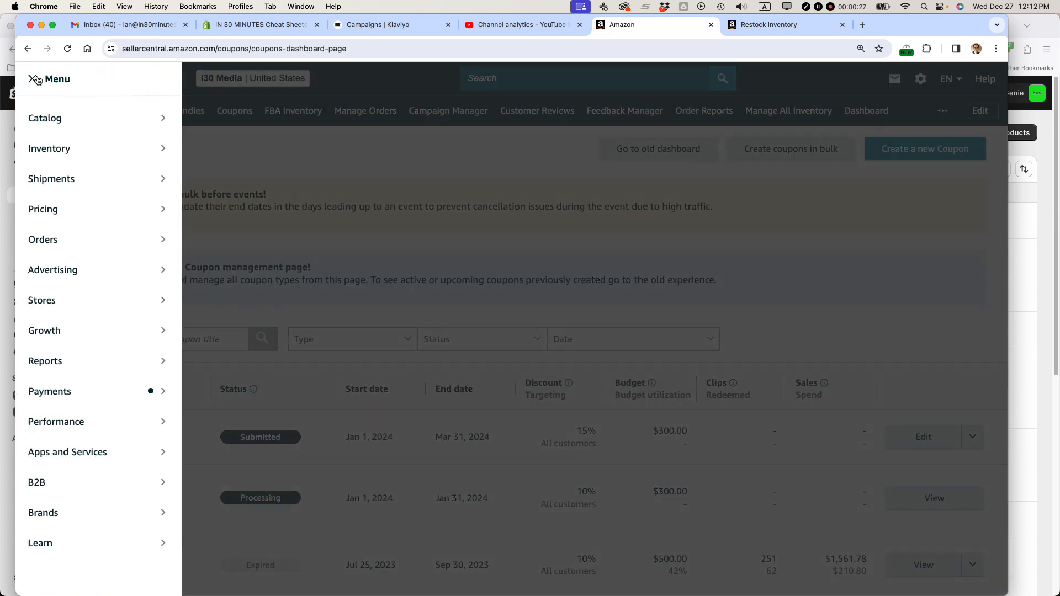
mouse_move(88, 276)
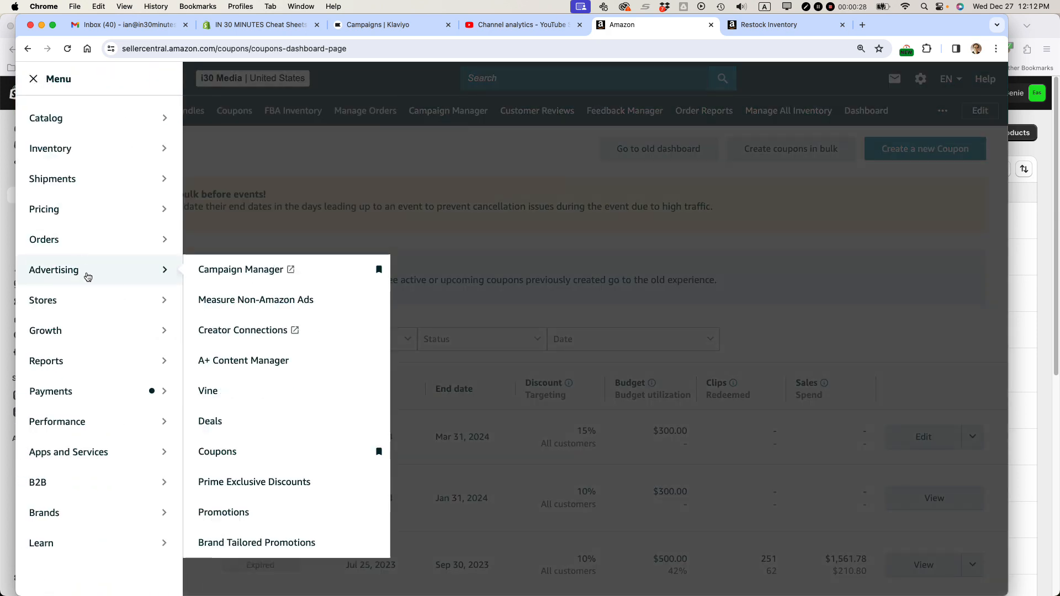
click(242, 446)
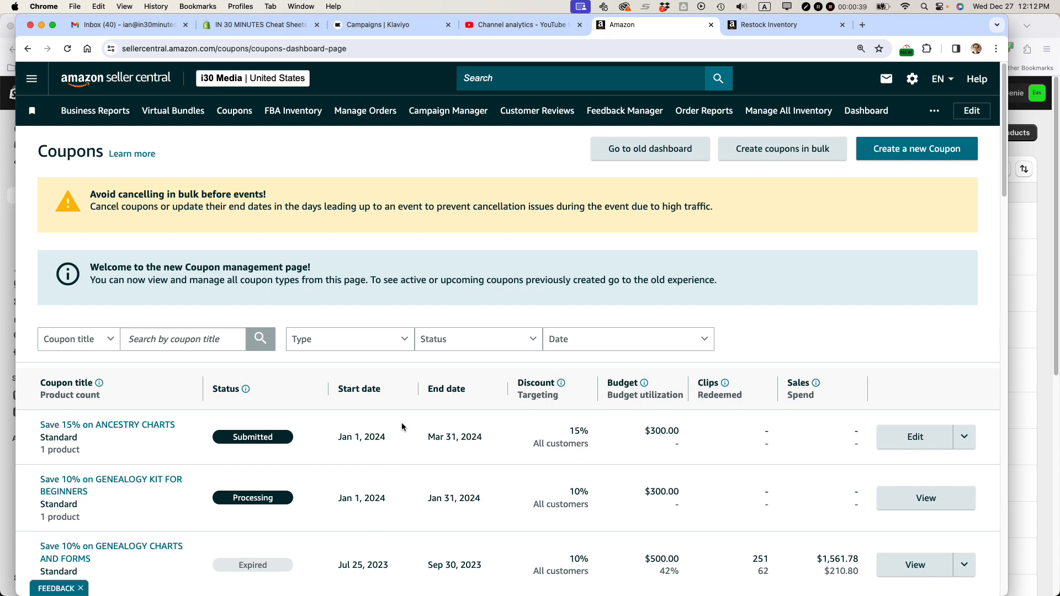
scroll(405, 418, down, 2)
scroll(406, 419, down, 10)
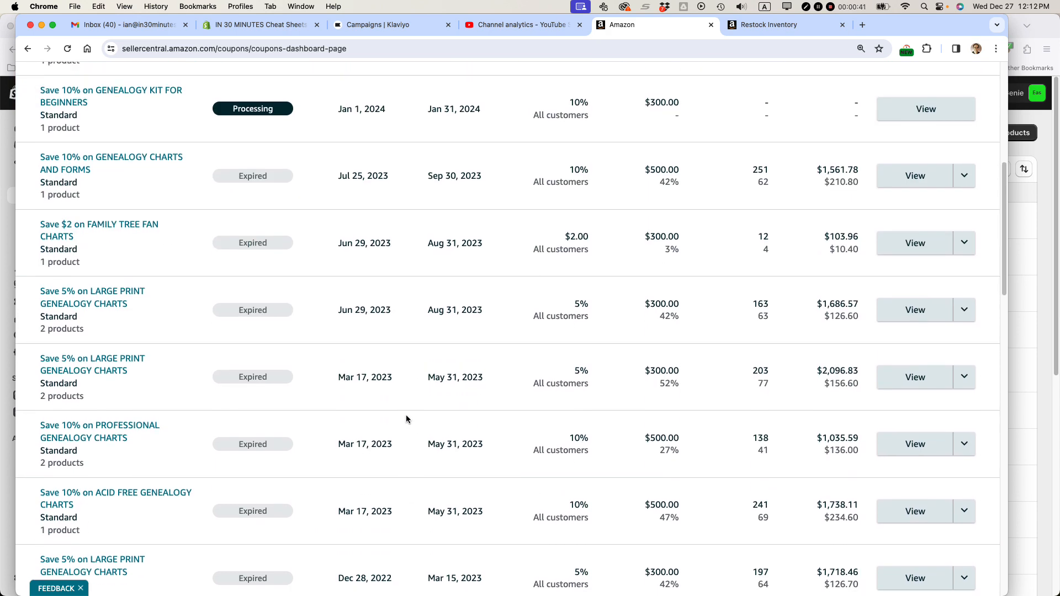
scroll(406, 420, up, 11)
Start a new coupon and set its type to Reorder Coupon
click(903, 152)
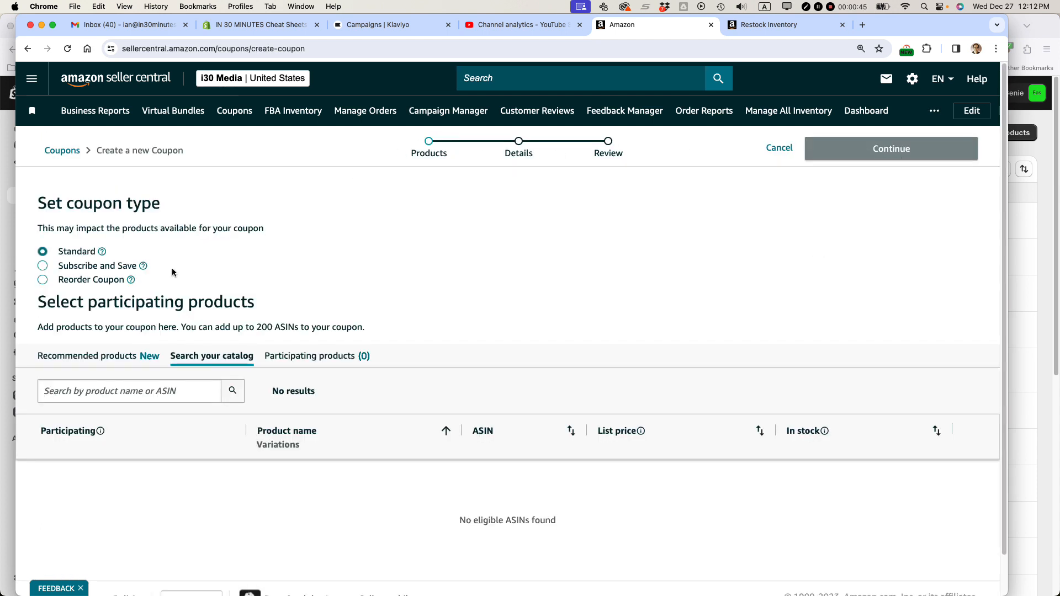
click(43, 282)
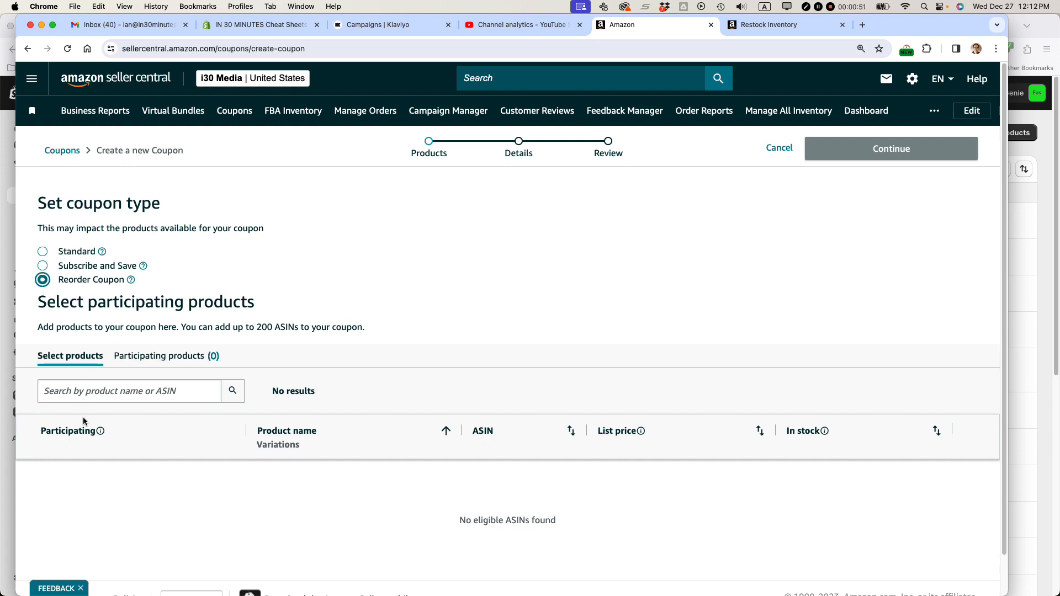
Search the products for "family group sheet" and add LARGE PRINT Two-Sided Family Group Sheets for Ancestry (30 Sheets) to the coupon
click(72, 392)
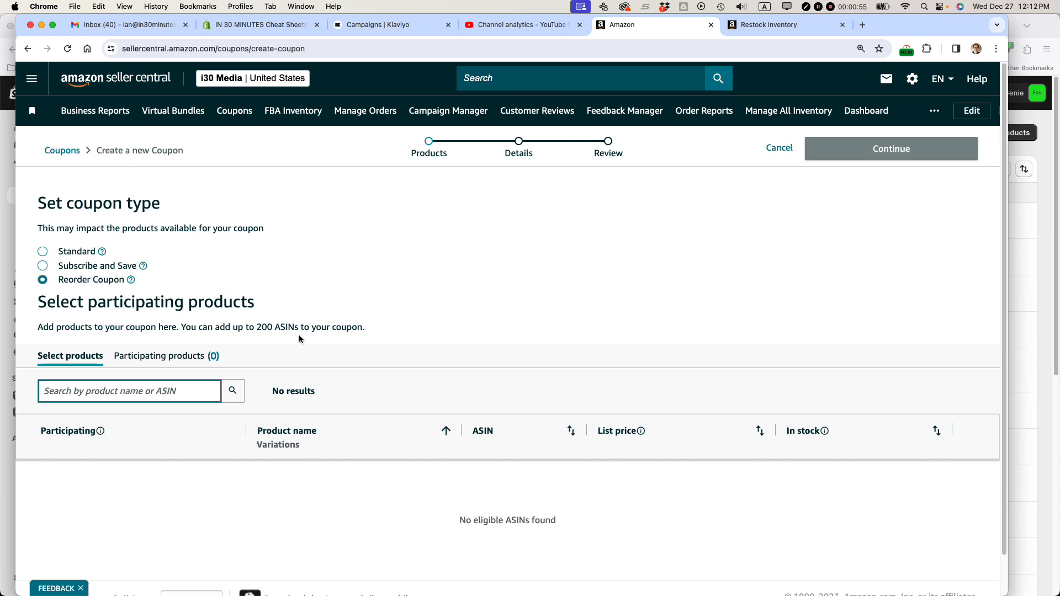
text(fami)
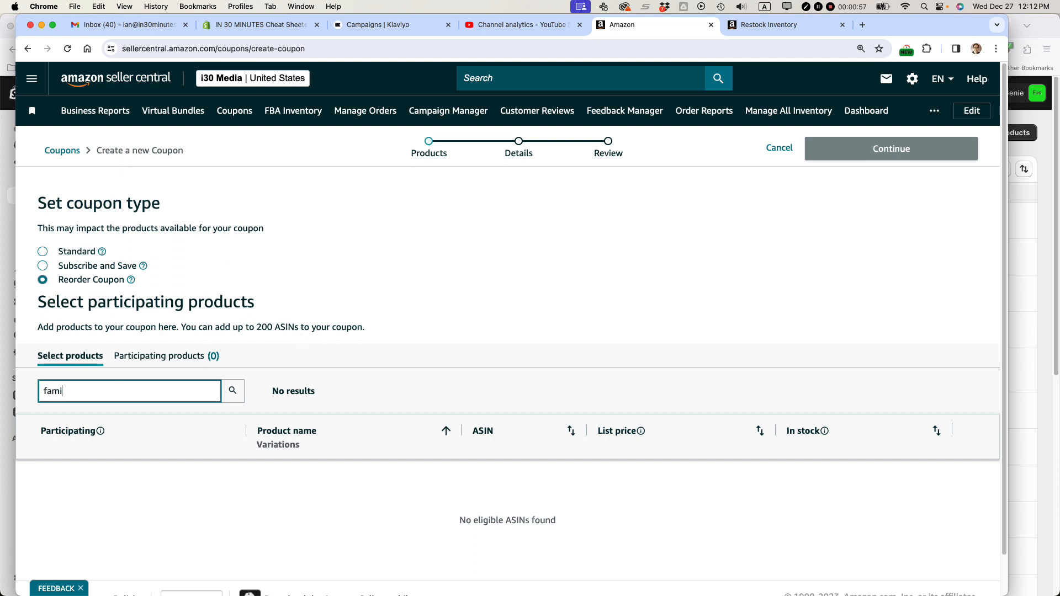
text(ly group sheet)
click(232, 391)
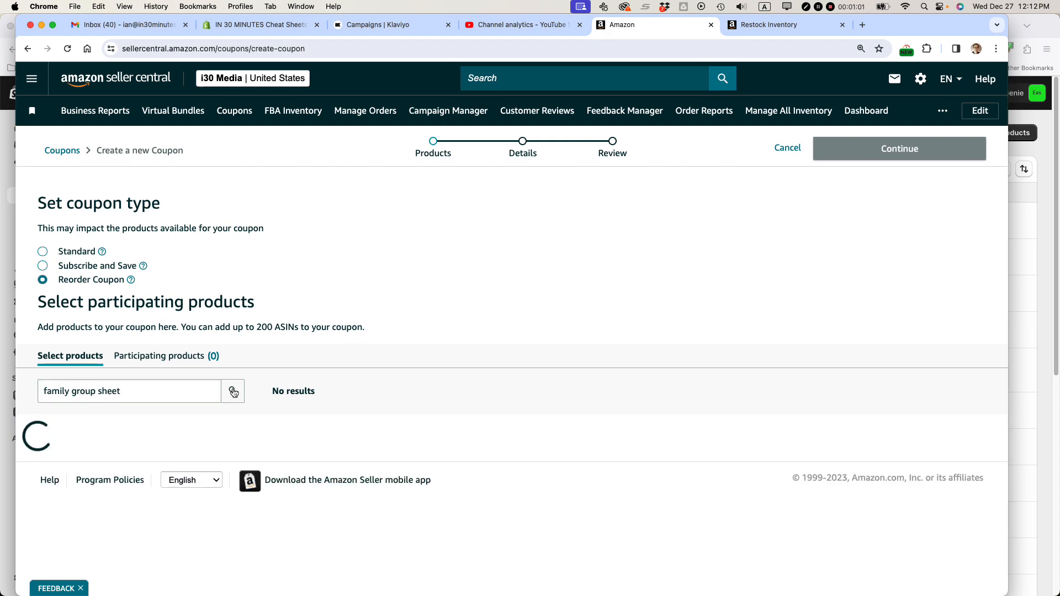
scroll(282, 330, down, 5)
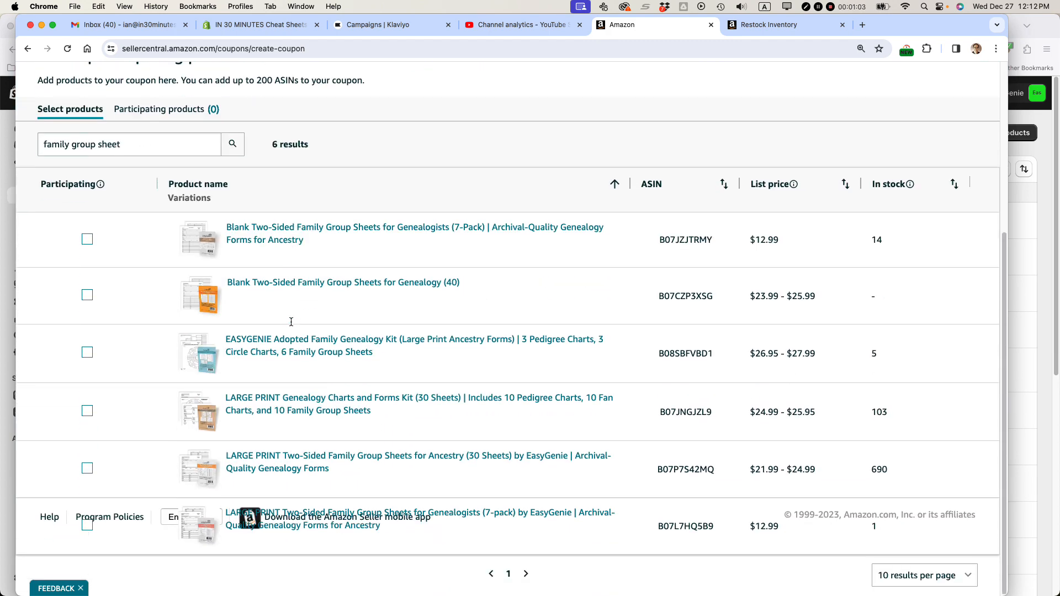
click(86, 470)
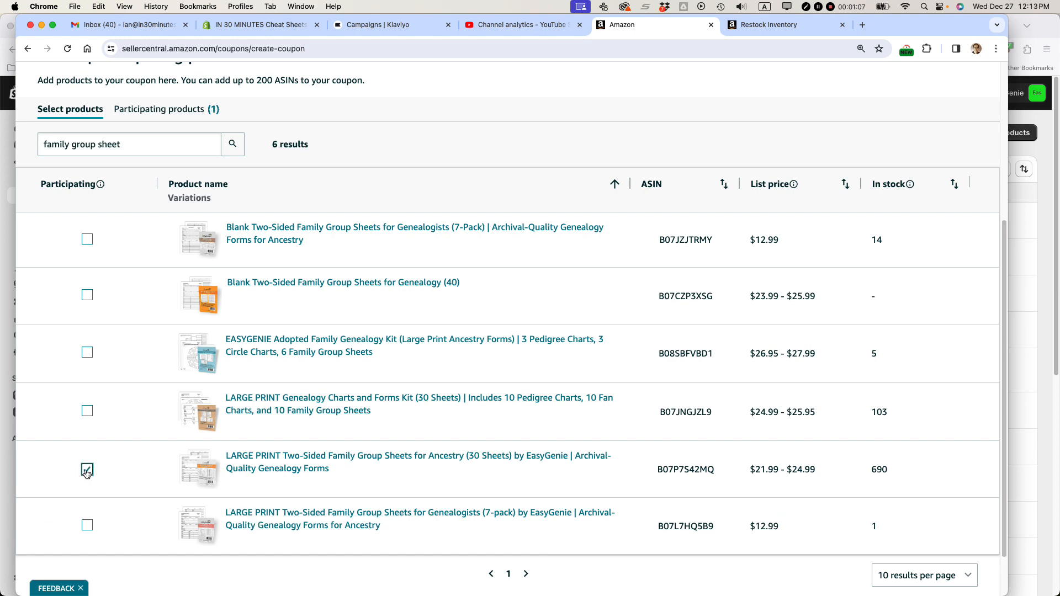
Review the selected product's stock and the chosen coupon type, and proceed to the coupon details
scroll(84, 467, up, 5)
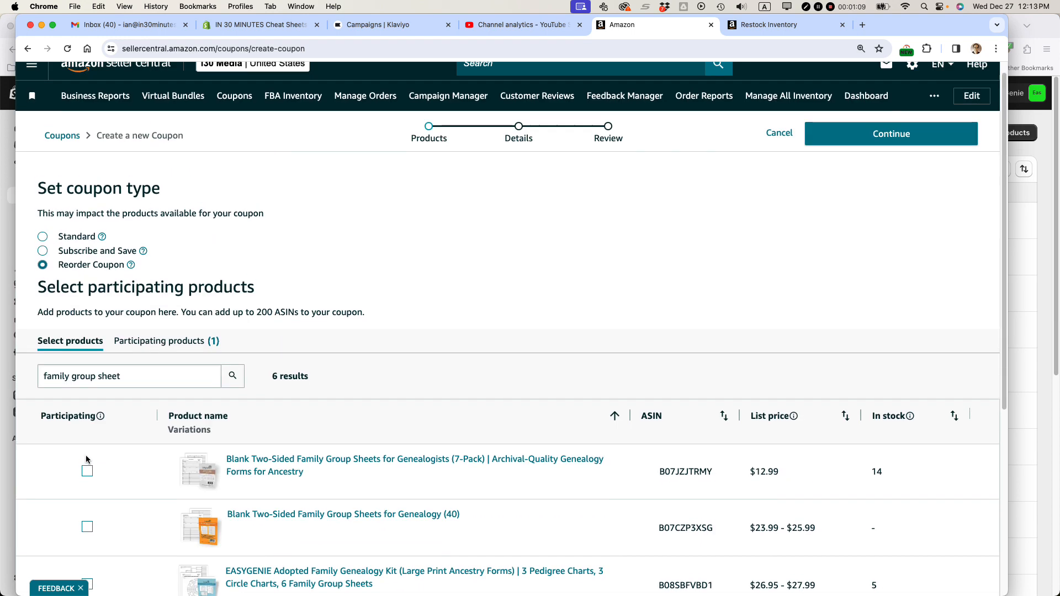
scroll(82, 454, down, 5)
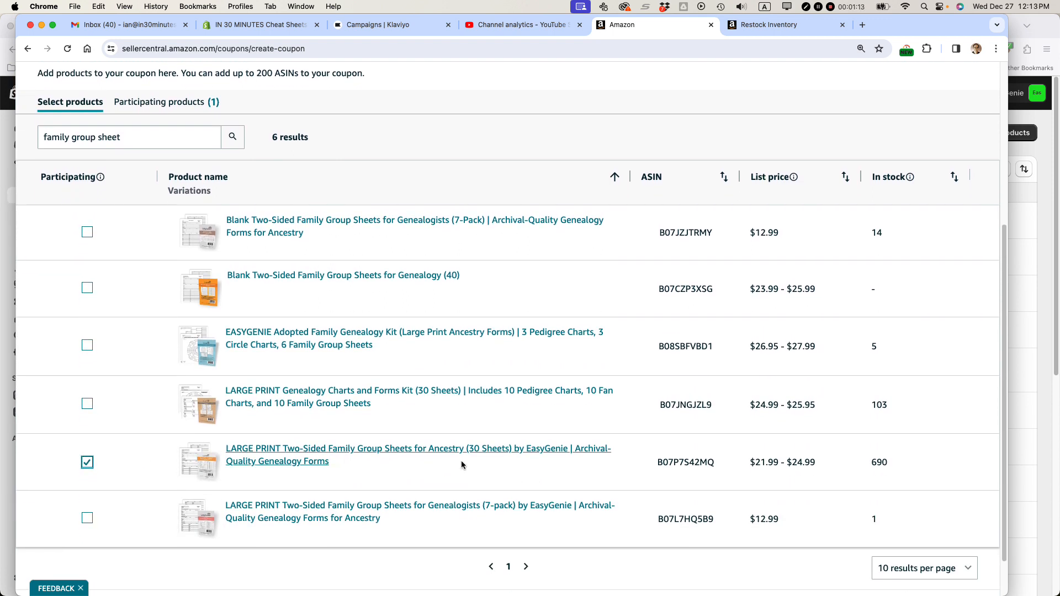
drag(872, 465, 896, 466)
scroll(491, 456, up, 5)
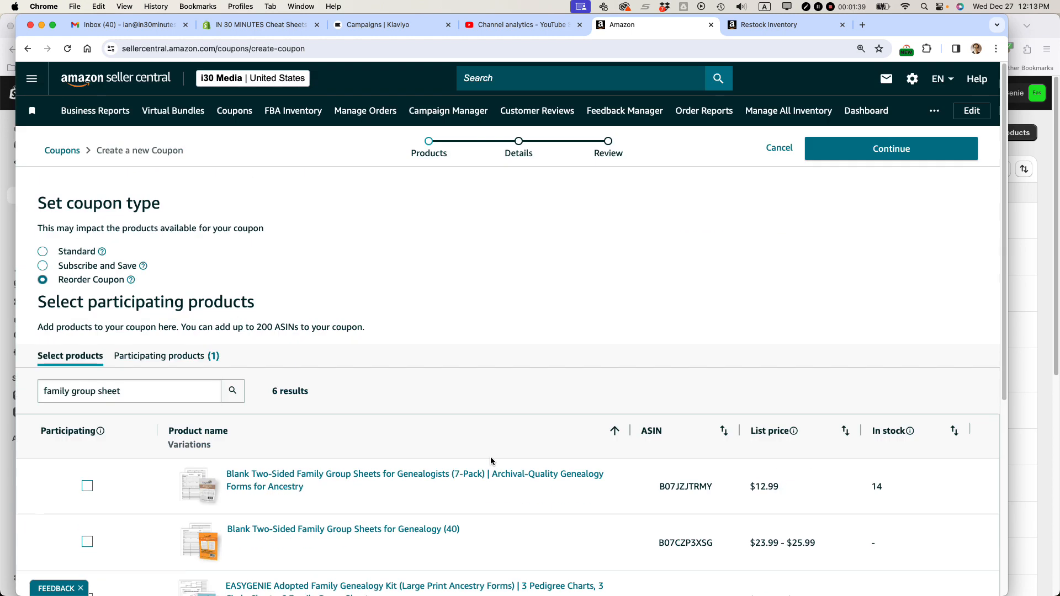
mouse_move(133, 283)
scroll(587, 287, down, 5)
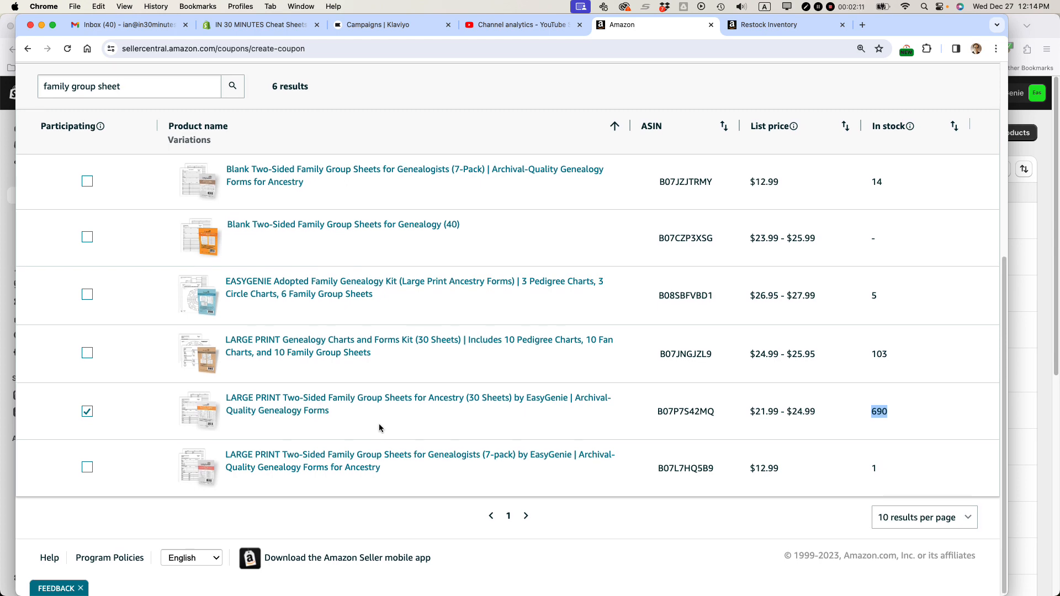
scroll(379, 429, up, 5)
click(890, 149)
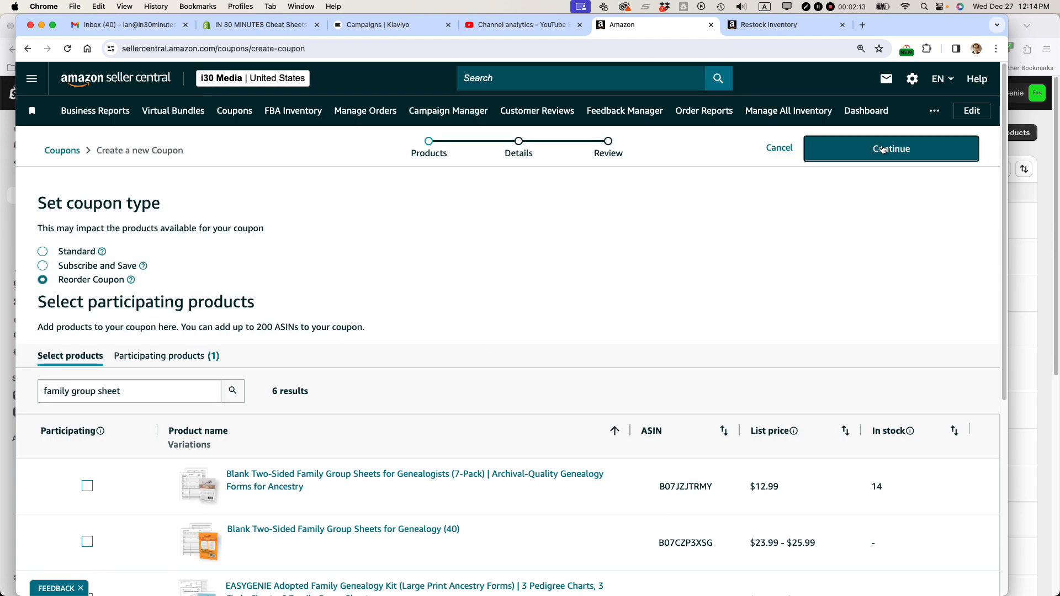
Schedule the coupon to start on 01/01/2024 and end on 01/31/2024
click(333, 258)
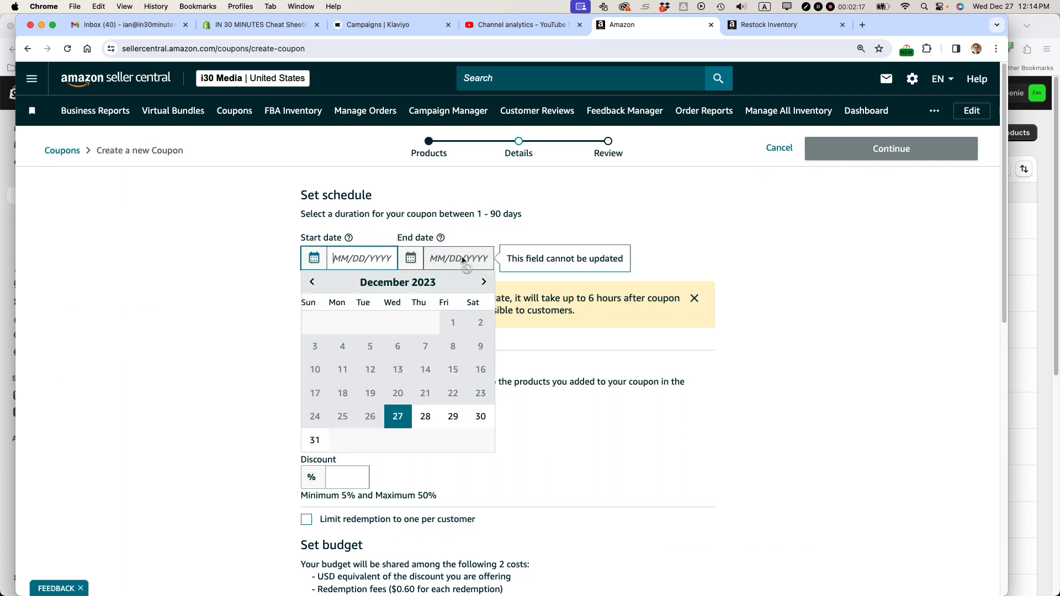
click(484, 282)
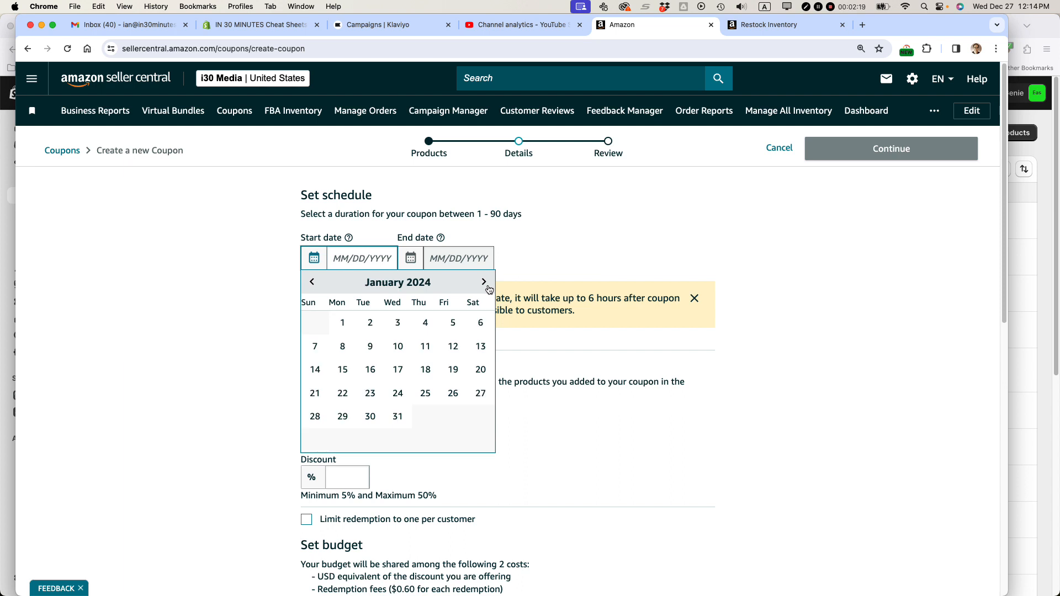
click(344, 323)
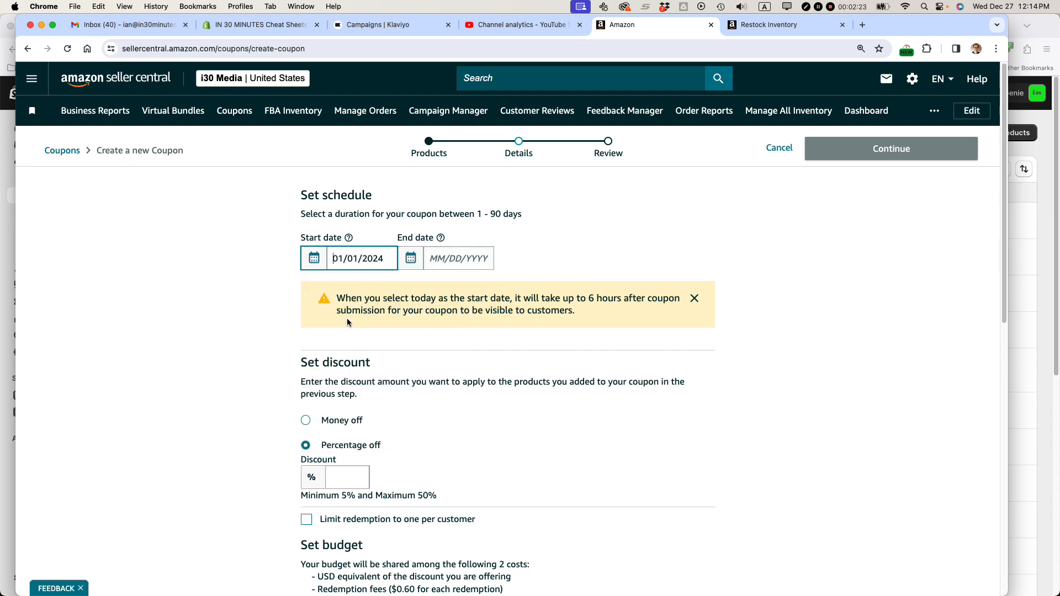
click(435, 258)
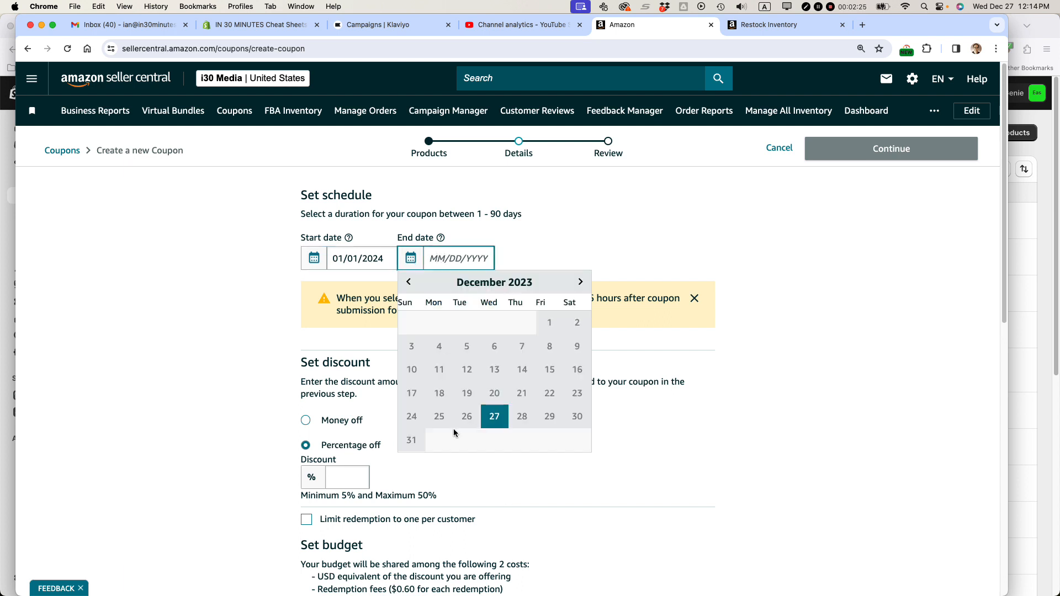
click(580, 282)
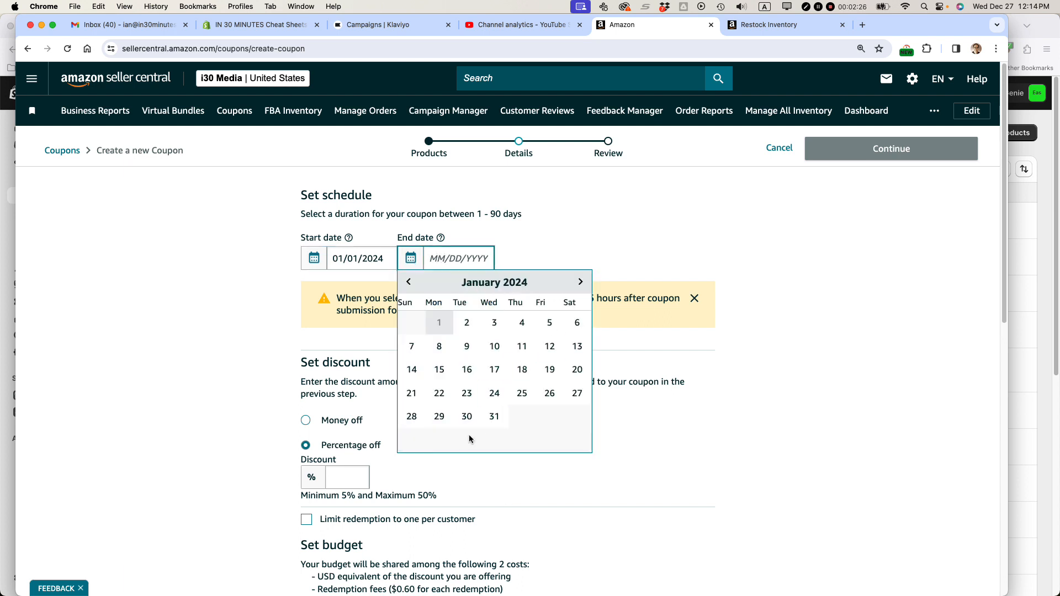
click(494, 418)
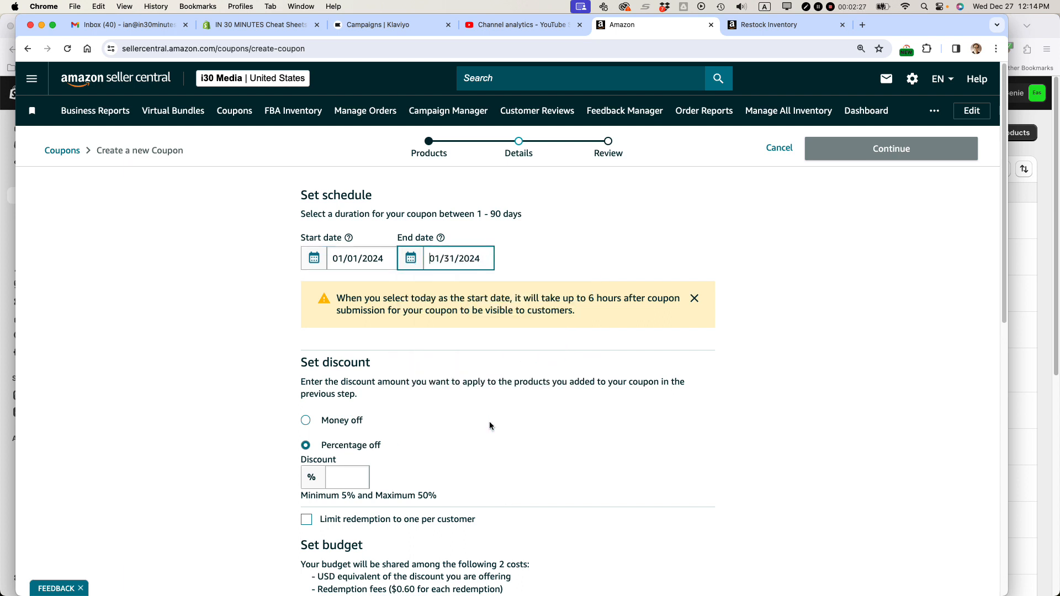
Set the coupon's percentage-off discount to 10%
click(336, 478)
scroll(511, 386, down, 2)
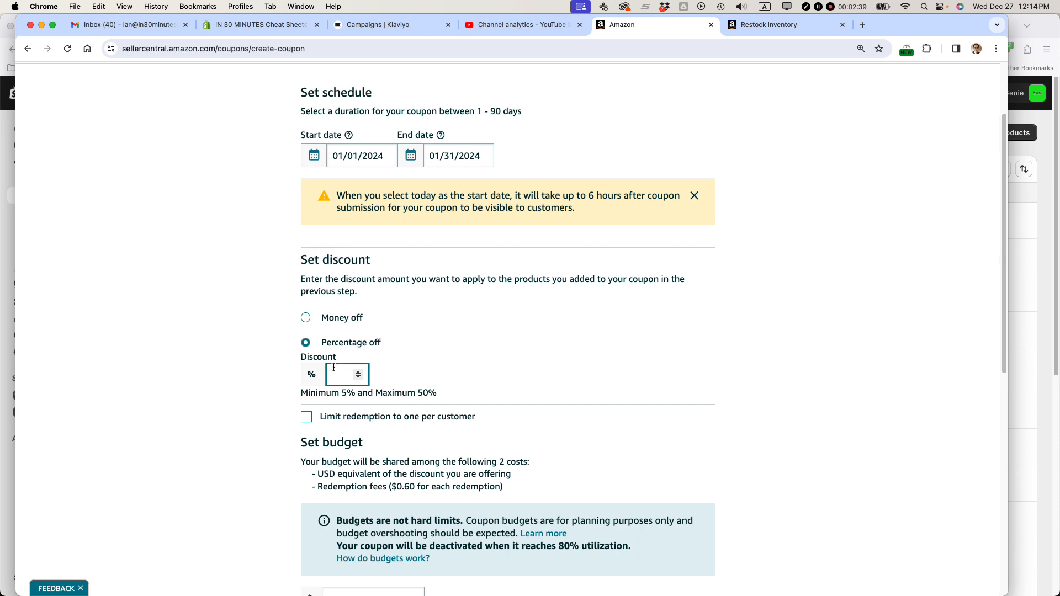
text(10)
click(523, 352)
scroll(401, 393, down, 2)
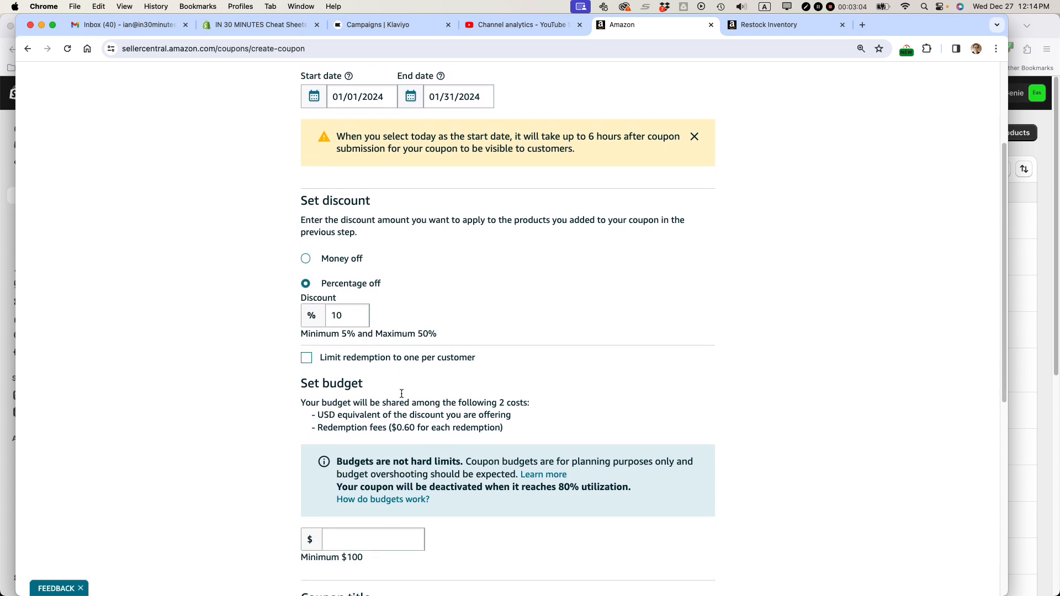
click(334, 318)
Set the coupon budget to $500 and highlight the budget cost line about the USD equivalent of the discount
scroll(465, 360, down, 5)
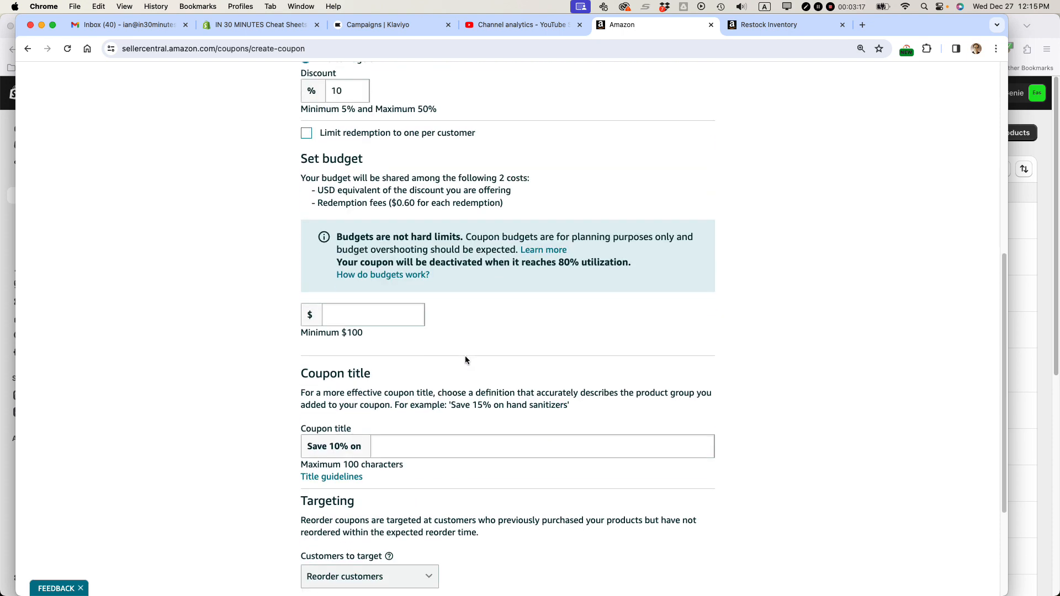
scroll(464, 358, up, 1)
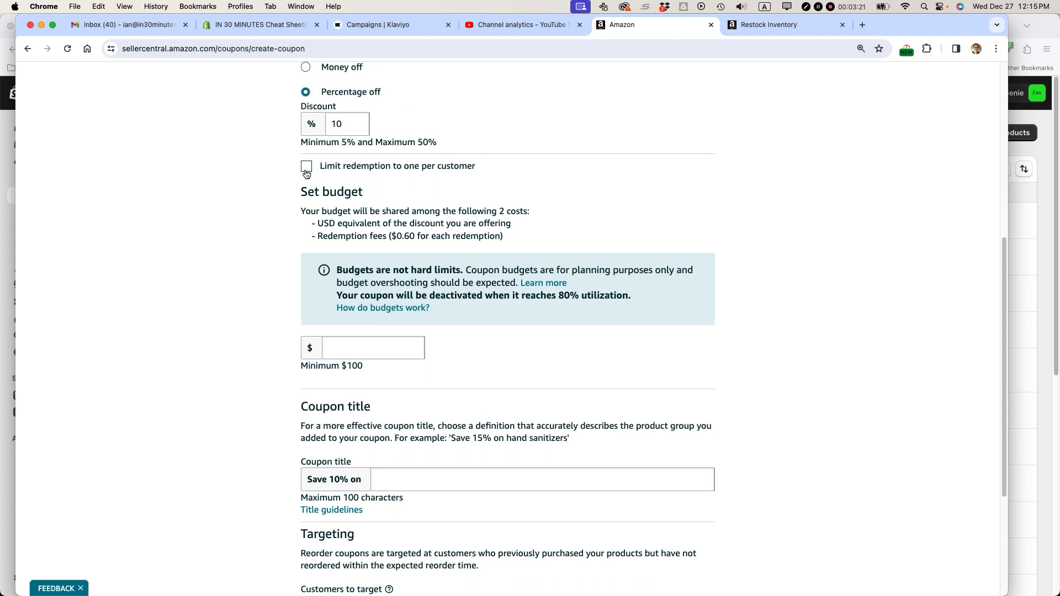
click(329, 349)
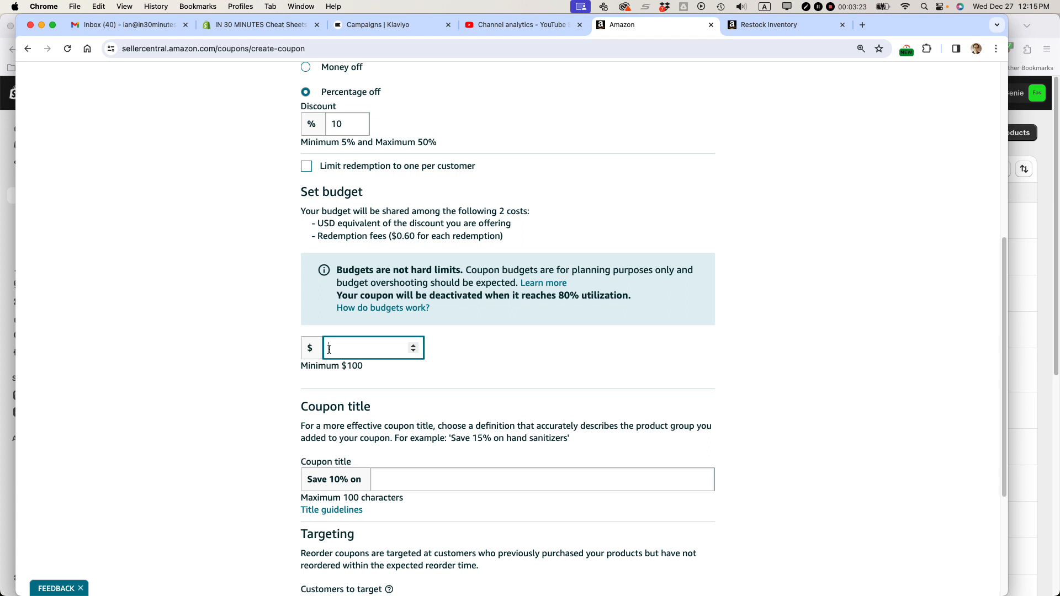
text(500)
click(237, 296)
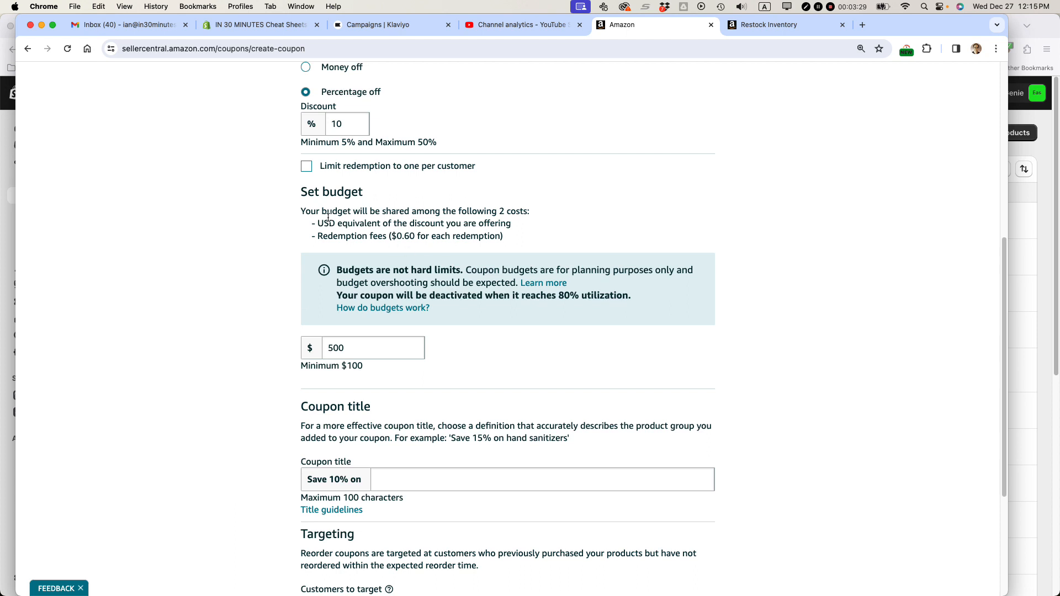
drag(318, 223, 374, 222)
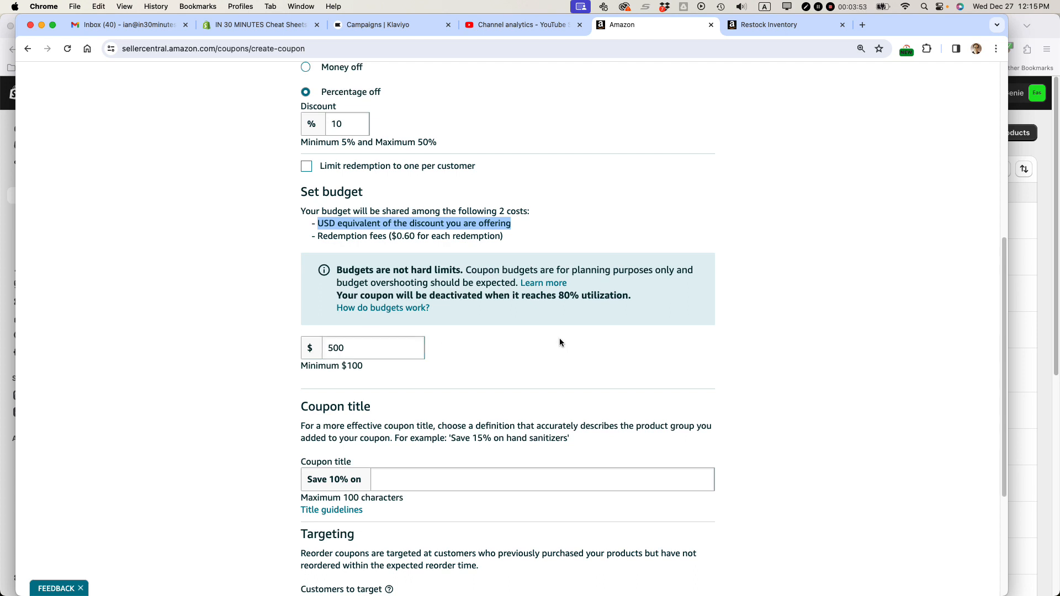
Enter "GENEALOGY GROUP SHEETS" as the coupon title and proceed to the coupon review
scroll(559, 338, down, 2)
scroll(559, 338, down, 5)
click(404, 285)
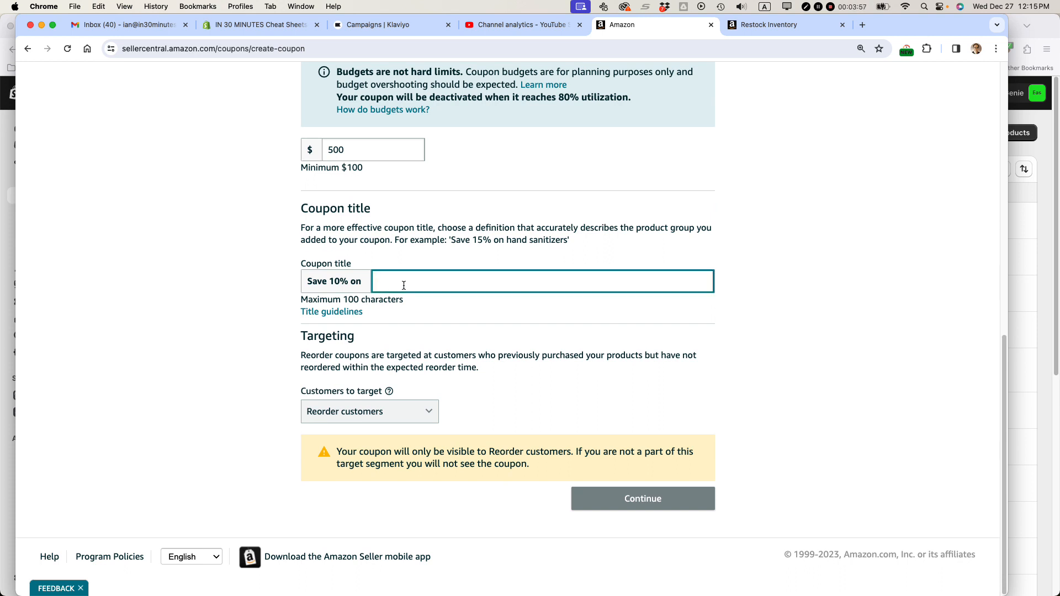
text(family group sh)
key(super+a)
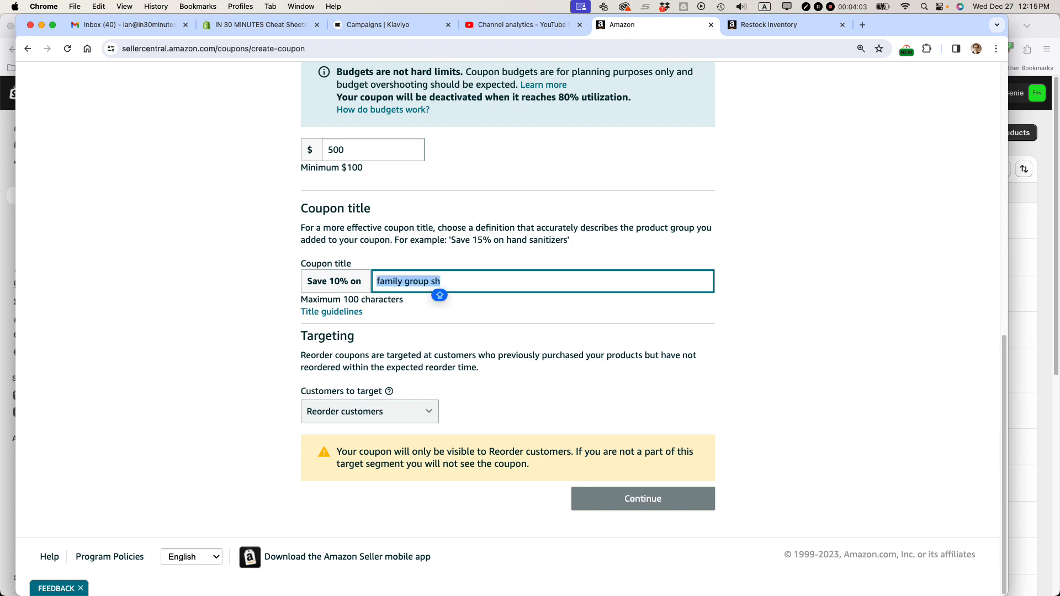
text(FAMIL)
key(BackSpace)
key(BackSpace)
key(BackSpace)
key(BackSpace)
key(BackSpace)
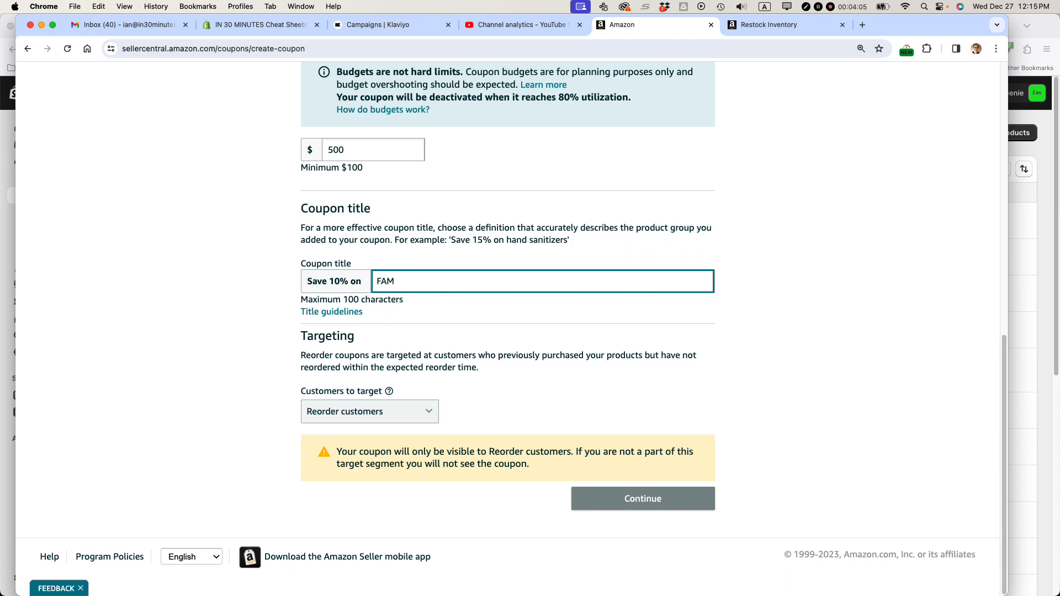
text(GENEALOGY GROUP SHEETS)
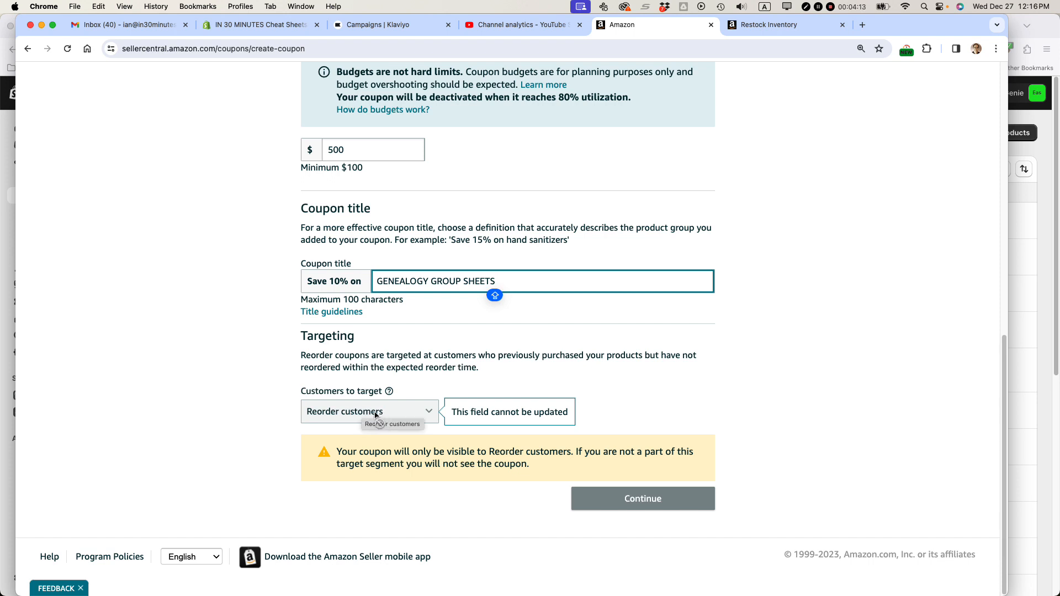
click(662, 405)
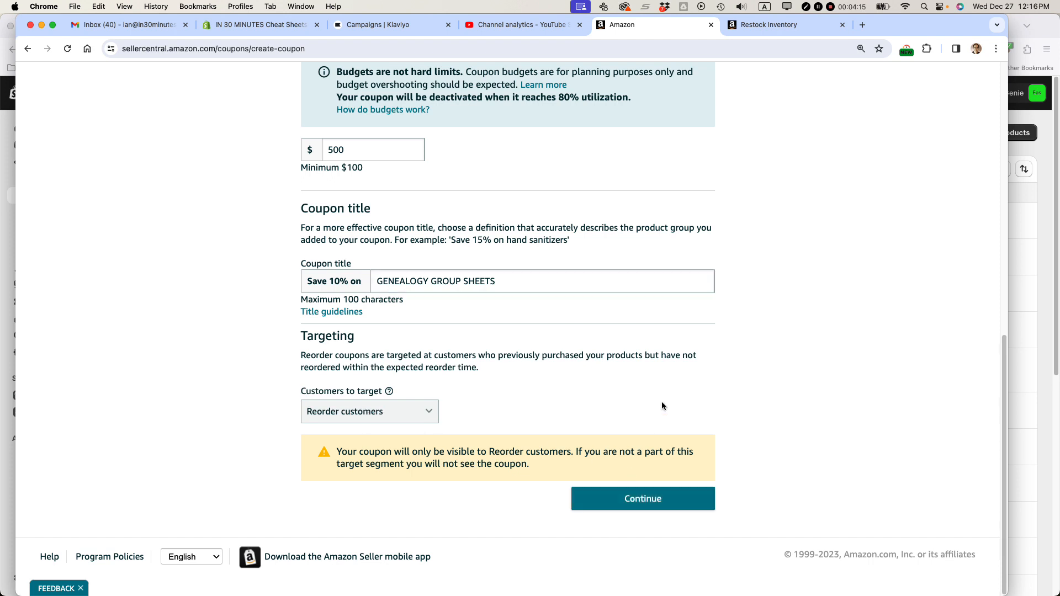
click(646, 499)
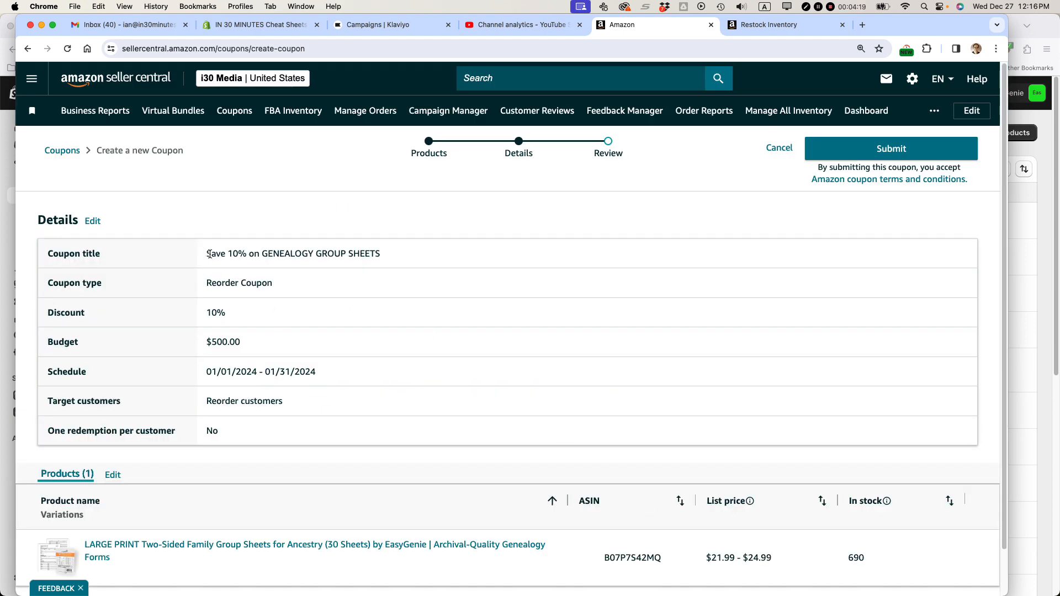
Review the coupon details, highlighting the full coupon title, and submit the coupon
drag(205, 253, 397, 255)
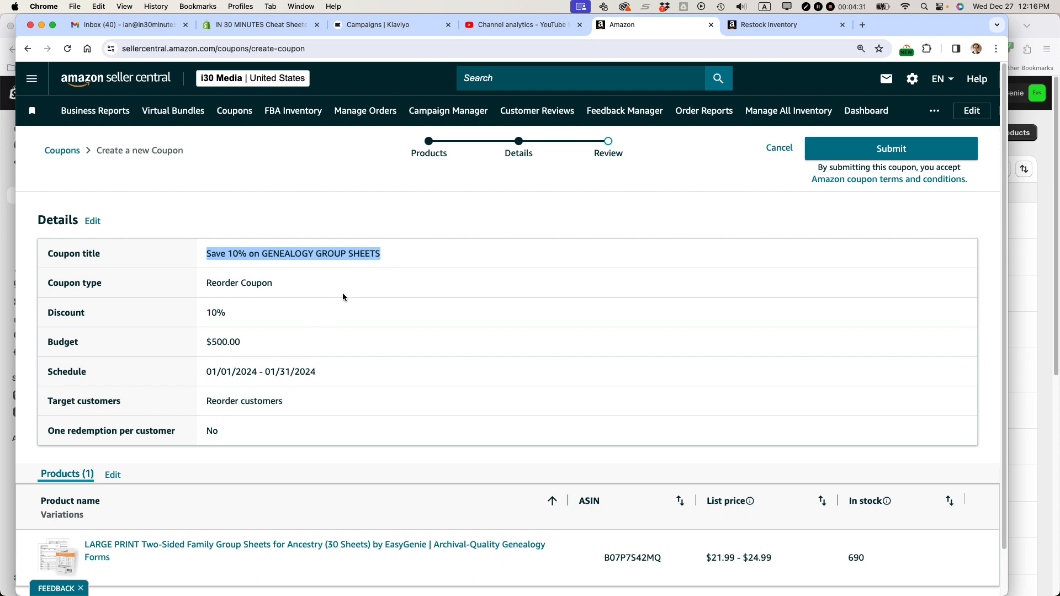
scroll(345, 287, down, 2)
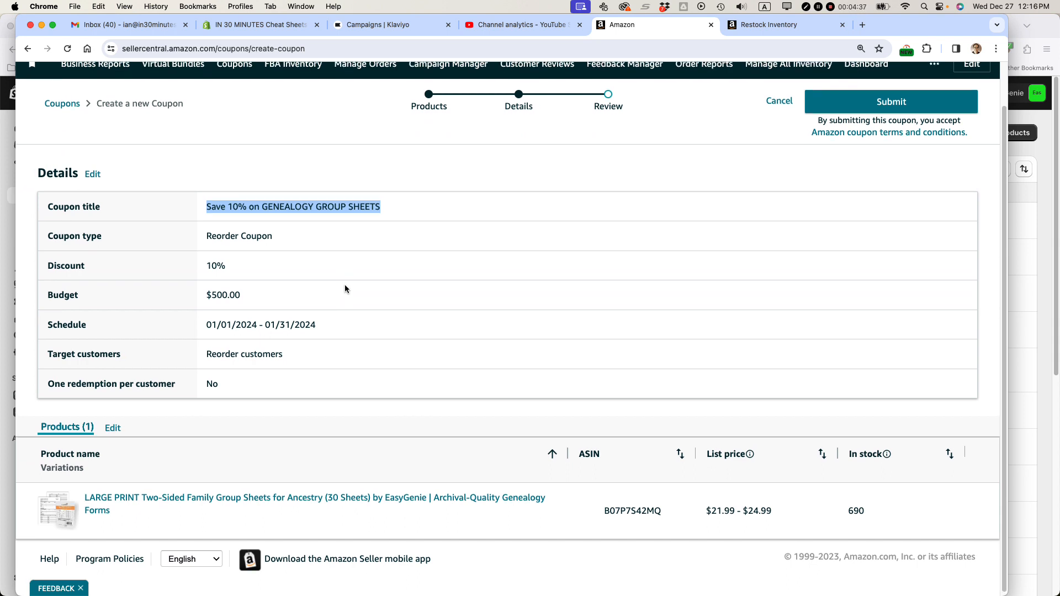
scroll(344, 288, up, 2)
click(875, 149)
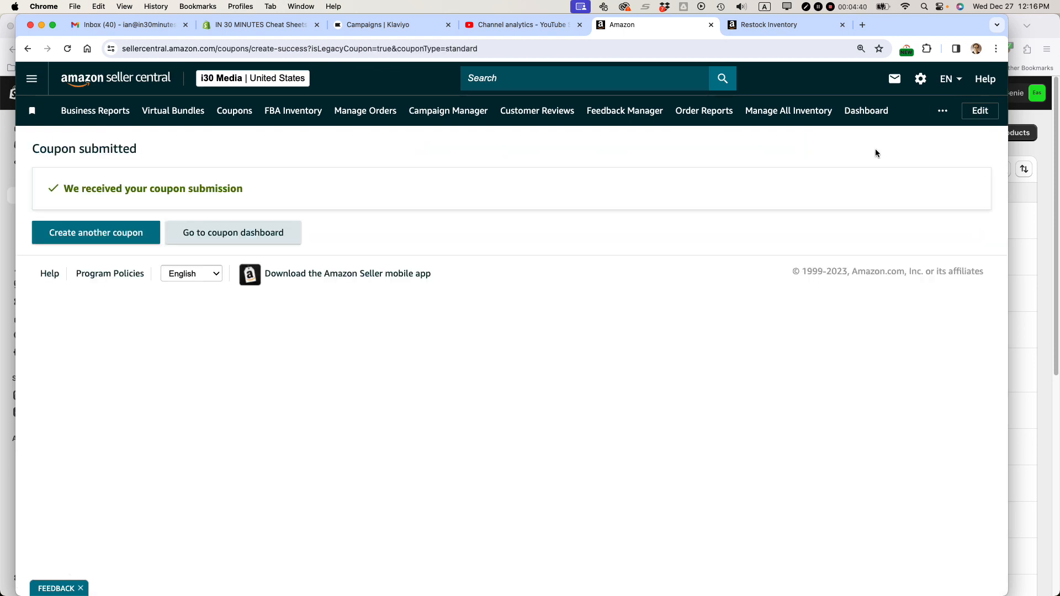
Go to the coupon dashboard, declining the Sponsored Products campaign offer, and look over the list of coupons and their statuses
click(226, 230)
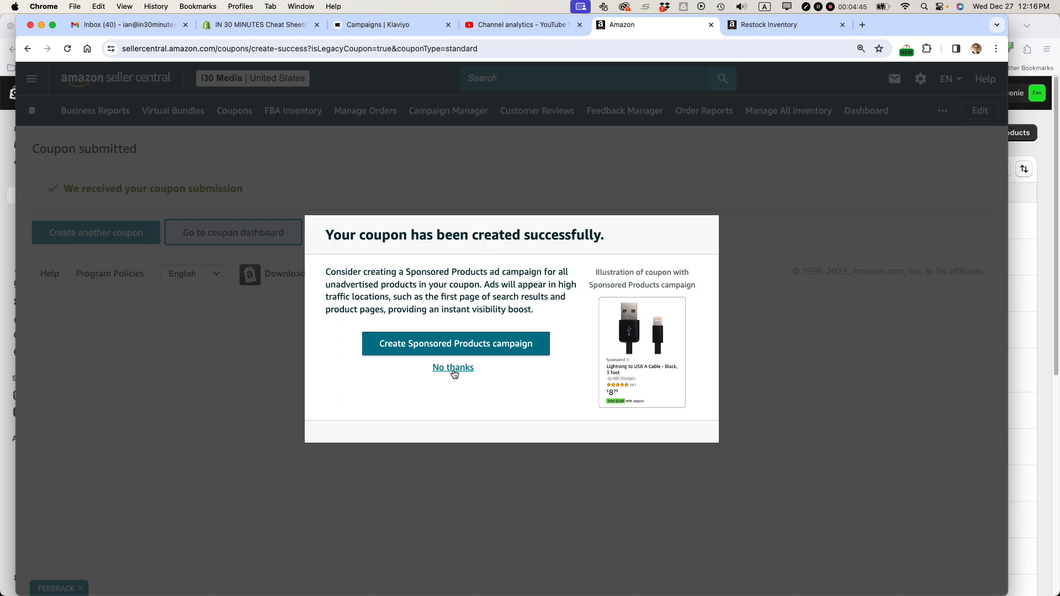
click(453, 368)
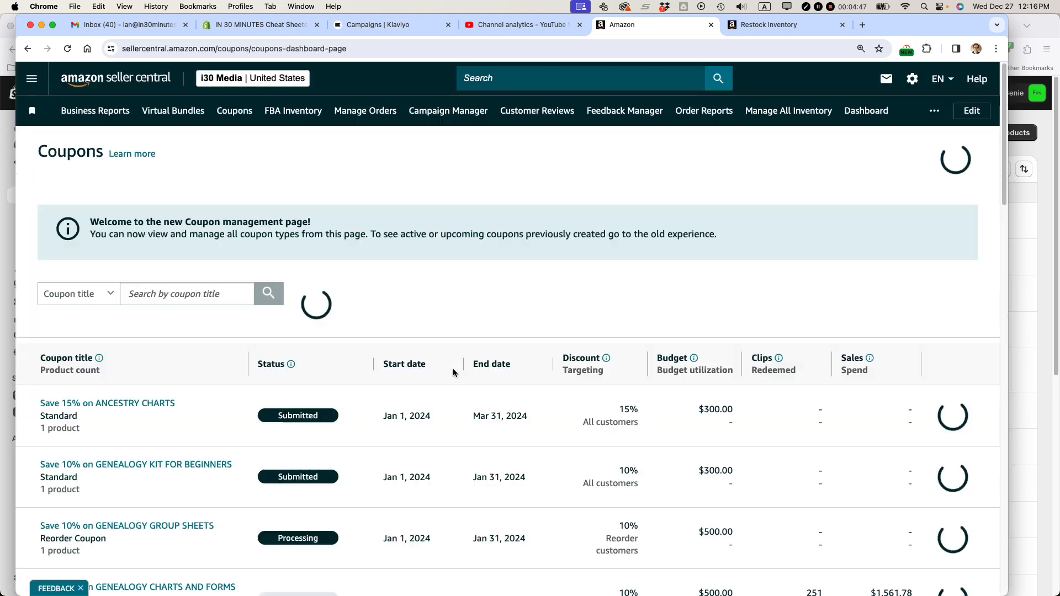
scroll(448, 332, down, 1)
scroll(449, 332, down, 3)
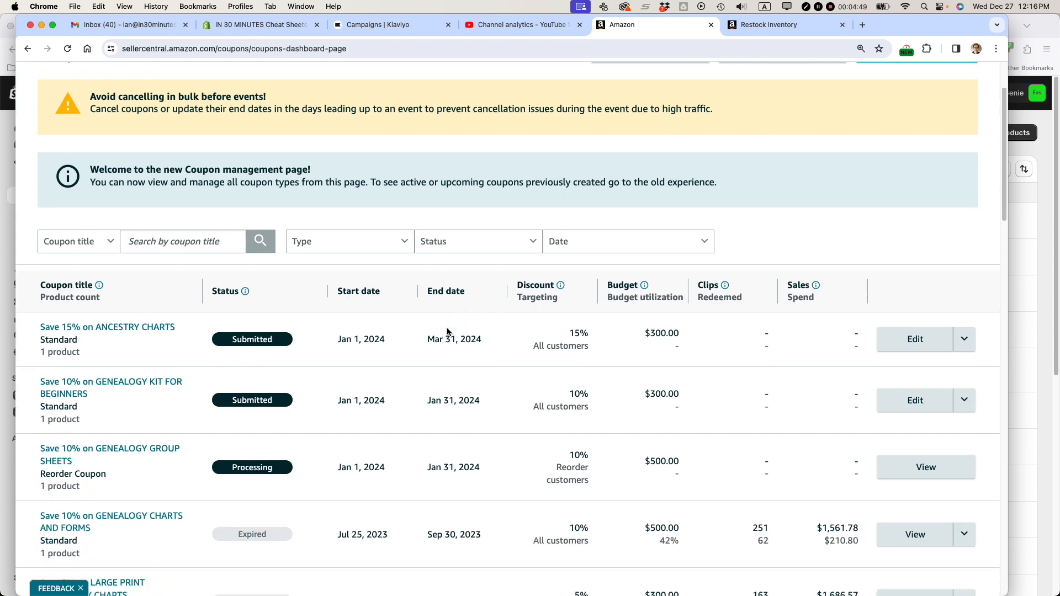
scroll(447, 332, down, 8)
scroll(447, 331, up, 12)
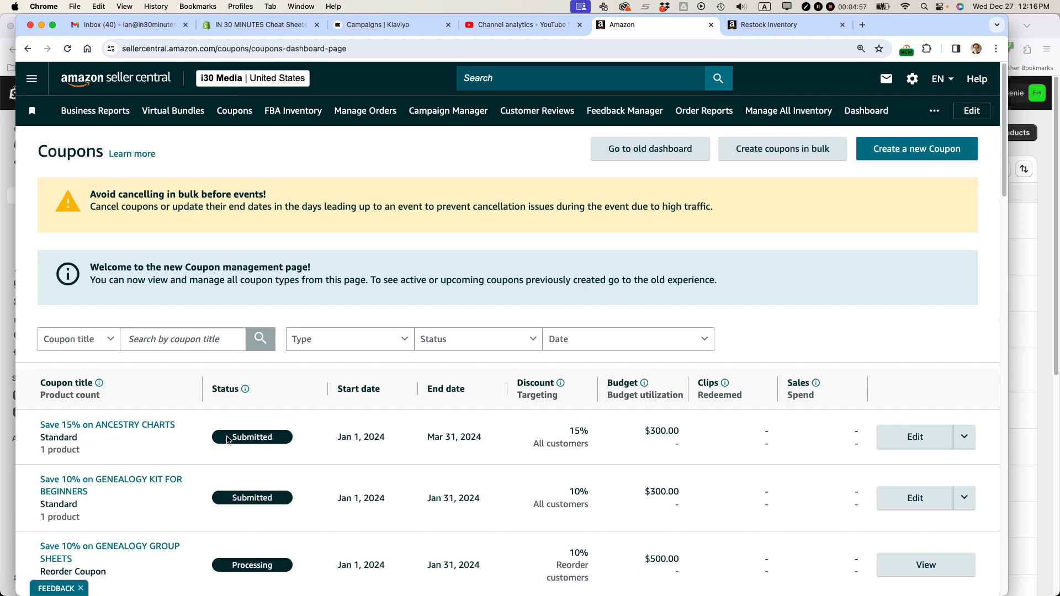
Switch to Safari with the Lean Media blog page
key(super+Tab)
key(super+Tab)
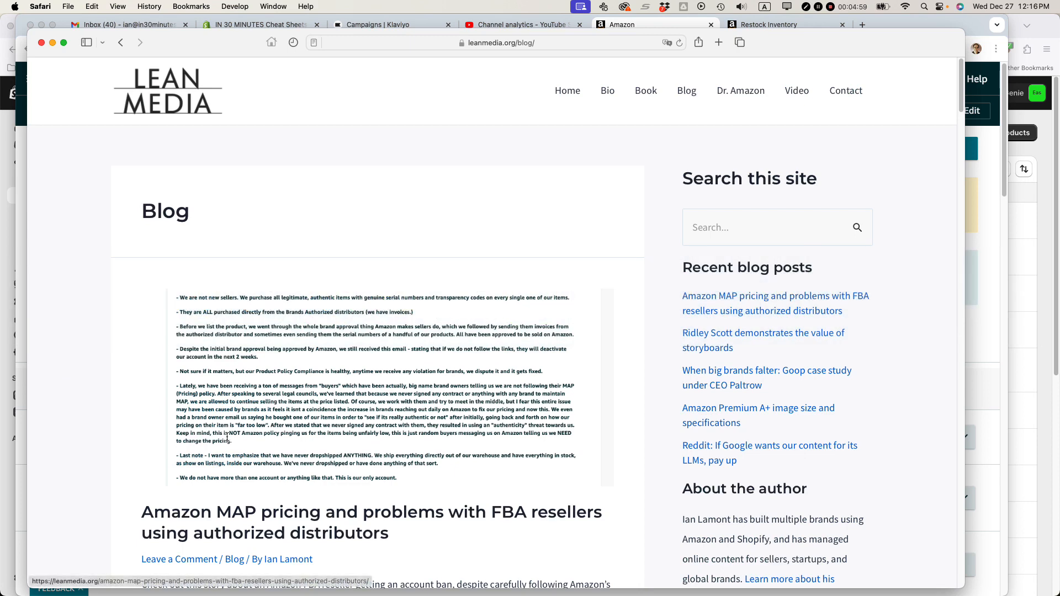